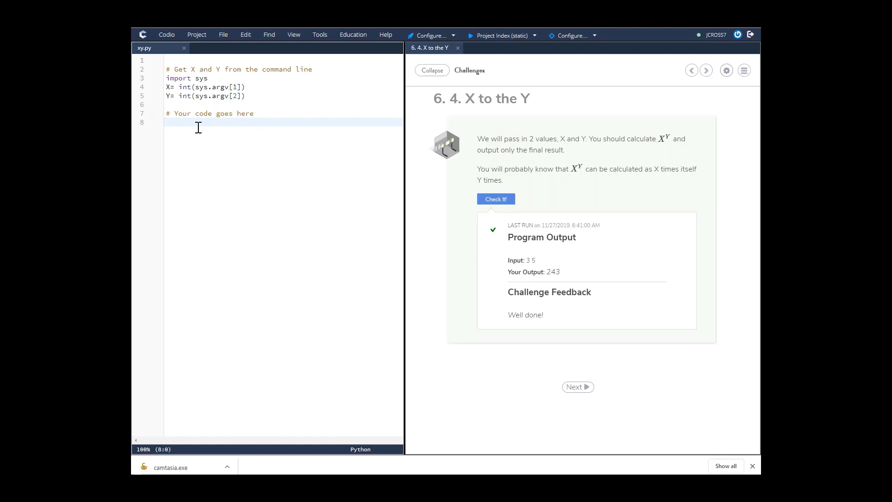
text(pri)
text(nt ()
text(X)
text(**)
text(Y)
Rerun the X to the Y challenge check so input 3 5 yields 243 and passes.
click(496, 201)
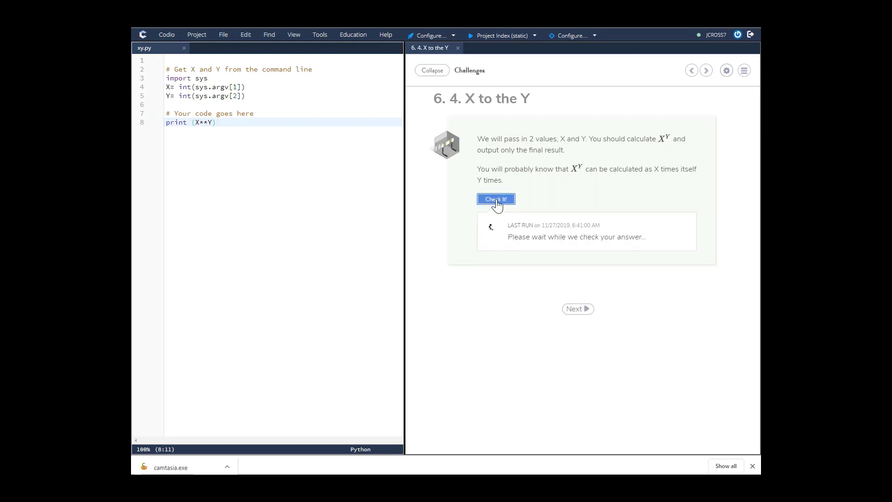